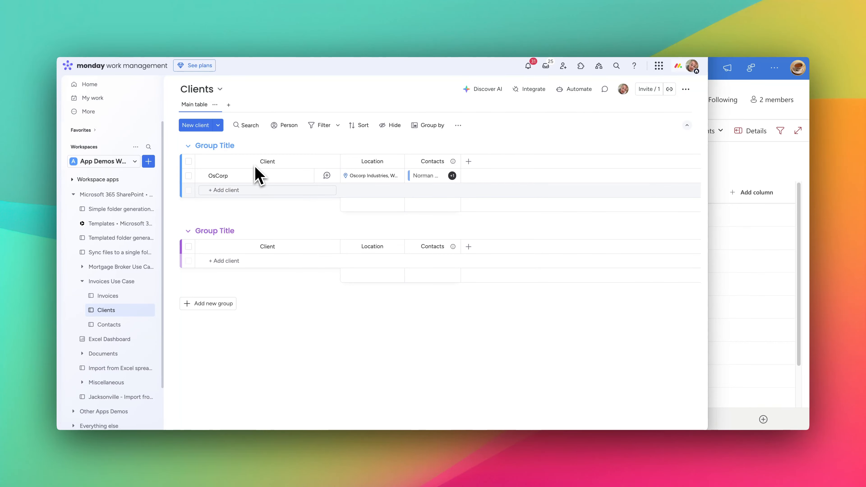
On the Invoices board, expand the subitems of the Advanced Neuro-Enhancement invoice and widen the Subitem column to fit the full names
{"action": "left_click", "coordinate": [126, 298]}
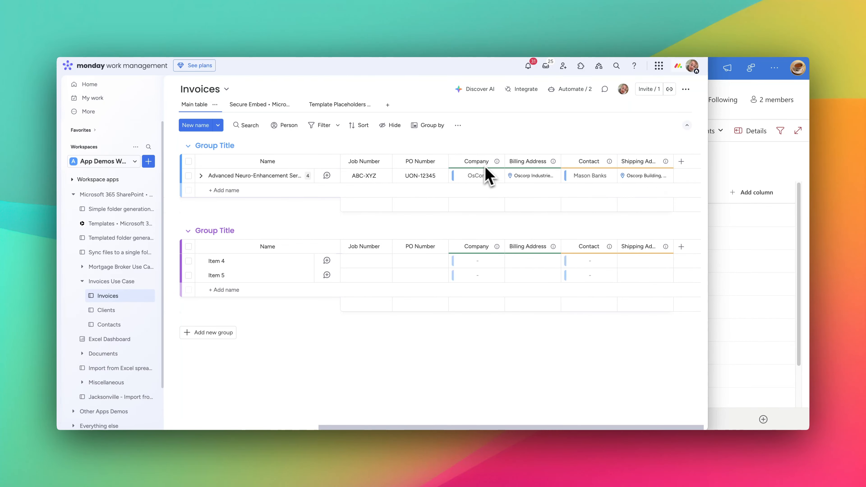
{"action": "left_click", "coordinate": [467, 177]}
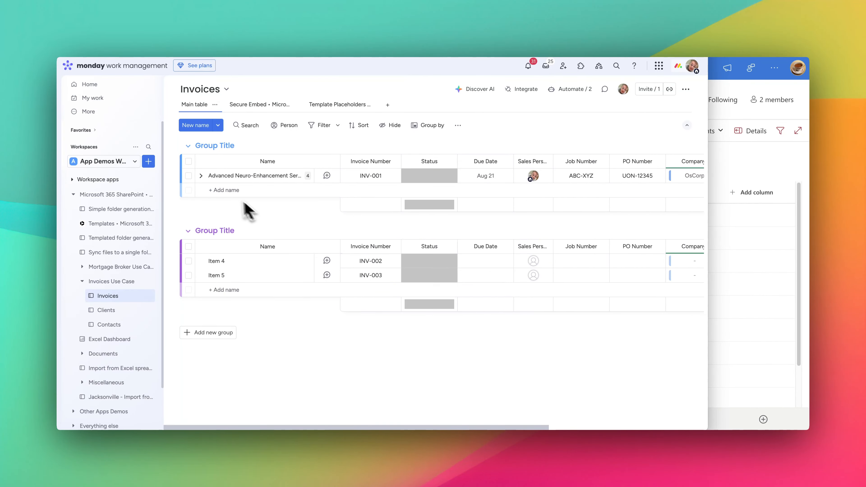
{"action": "left_click", "coordinate": [202, 176]}
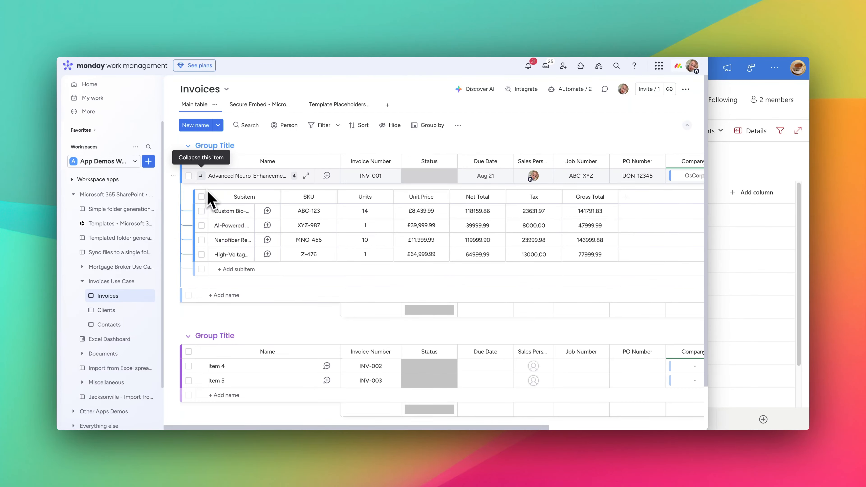
{"action": "left_click_drag", "start_coordinate": [282, 203], "coordinate": [358, 220]}
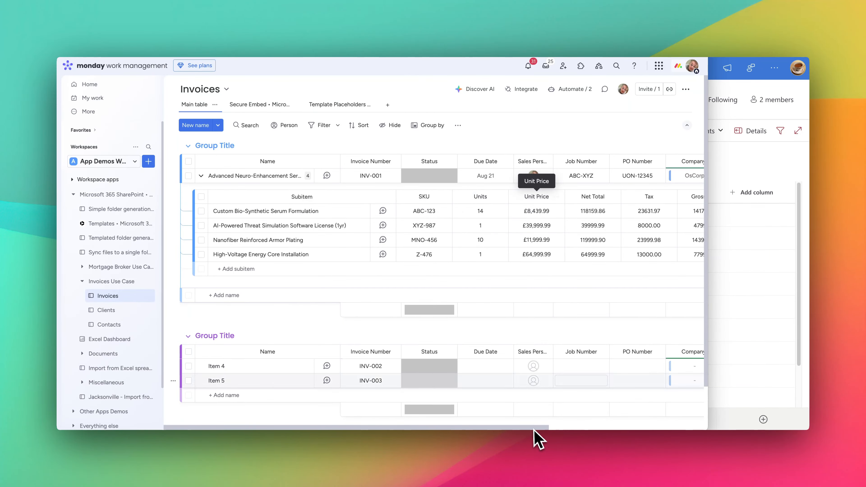
Set the unit price of the Custom Bio-Synthetic Serum Formulation subitem to £8,449.99
{"action": "scroll", "coordinate": [526, 332], "scroll_direction": "right", "scroll_amount": 3}
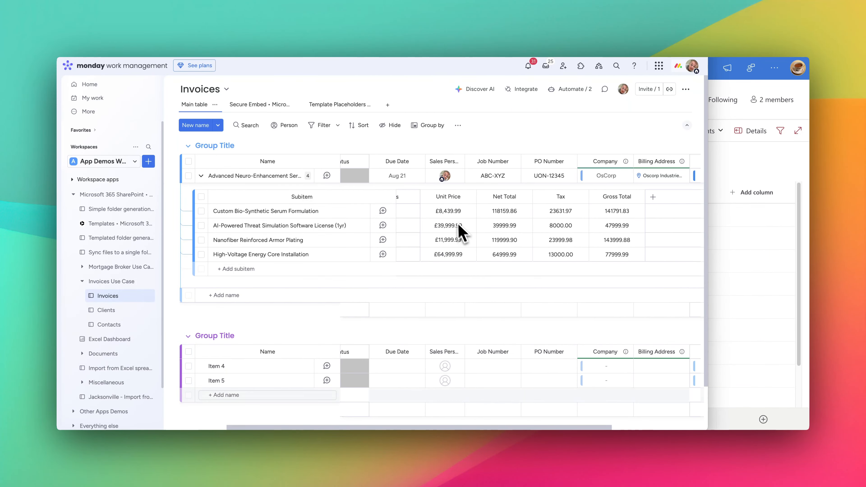
{"action": "left_click", "coordinate": [456, 215]}
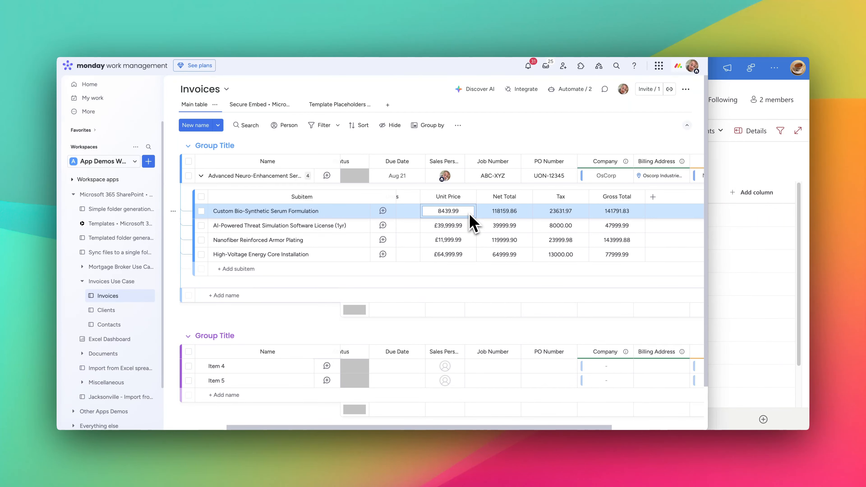
{"action": "key", "text": "Return"}
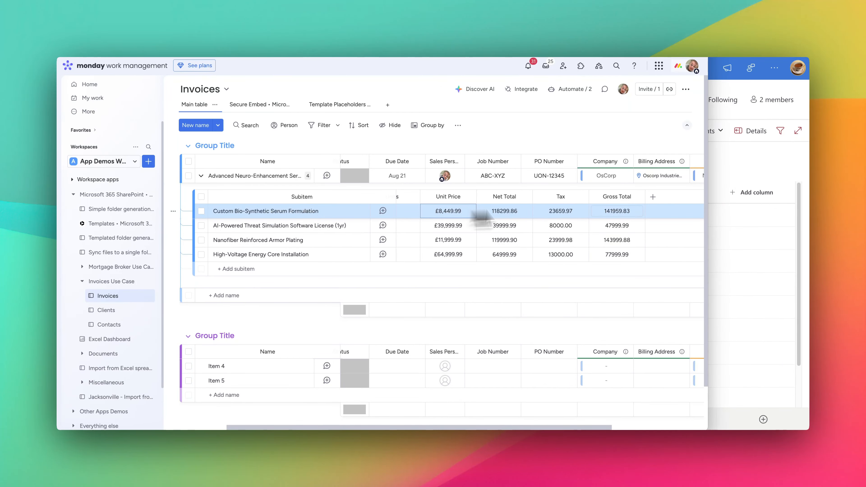
Examine the formula behind the subitems' Net Total column, leaving it unedited
{"action": "left_click", "coordinate": [637, 197]}
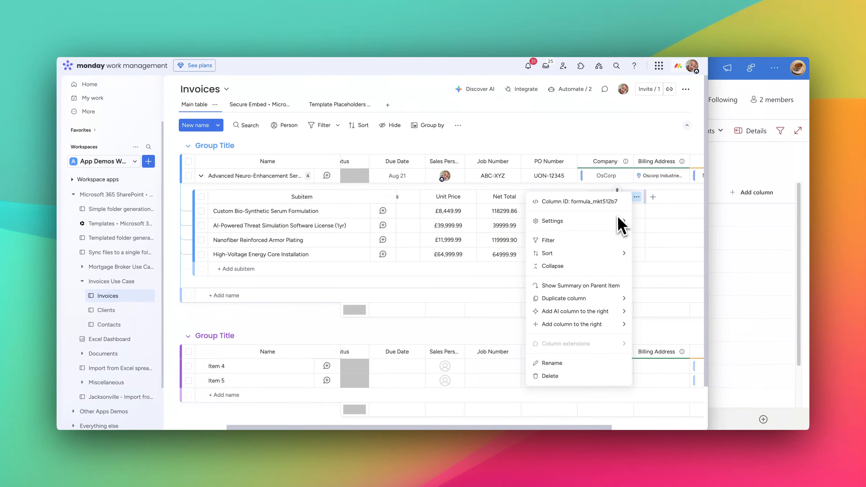
{"action": "mouse_move", "coordinate": [620, 221]}
{"action": "left_click", "coordinate": [519, 205]}
{"action": "left_click", "coordinate": [524, 197]}
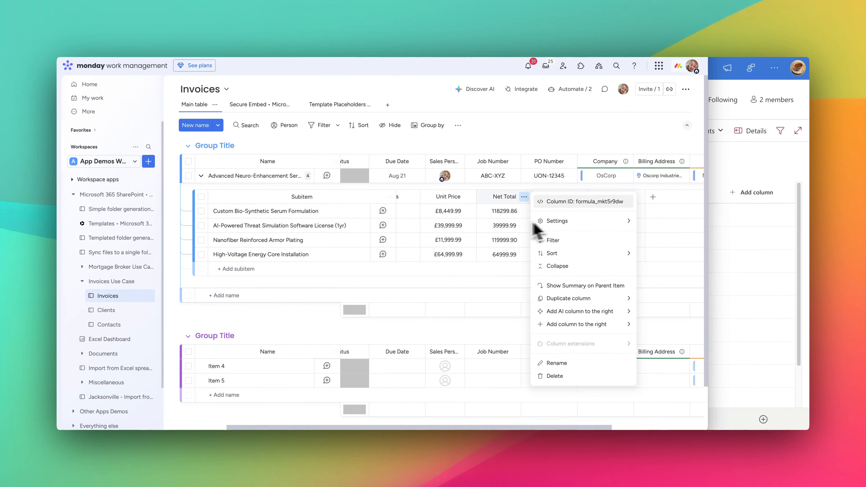
{"action": "mouse_move", "coordinate": [543, 220]}
{"action": "left_click", "coordinate": [508, 221]}
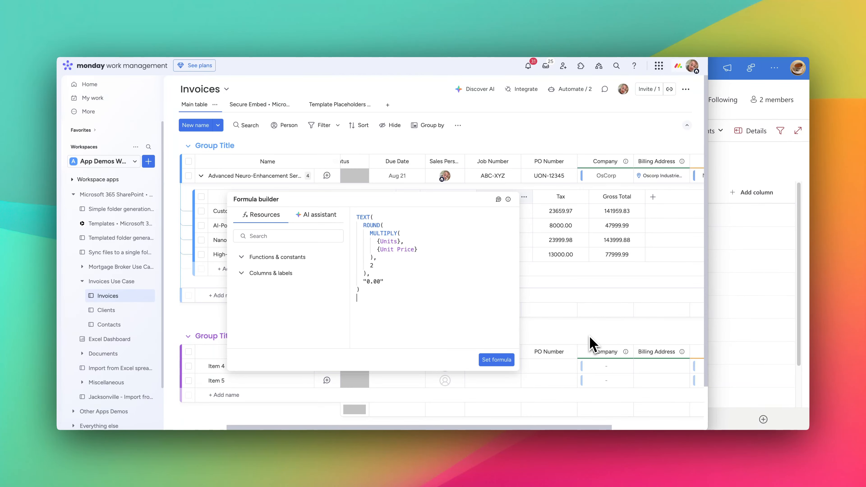
{"action": "left_click", "coordinate": [559, 341]}
Examine the formula behind the subitems' Gross Total column, leaving it unedited
{"action": "left_click", "coordinate": [636, 197]}
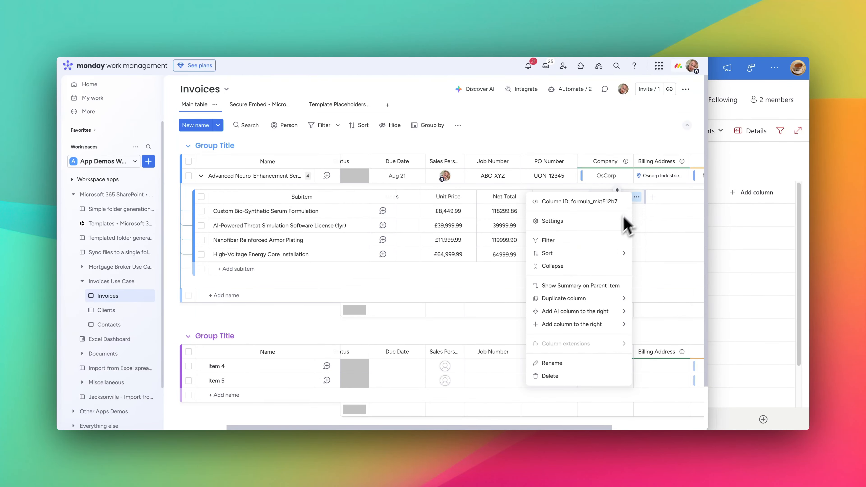
{"action": "mouse_move", "coordinate": [576, 222]}
{"action": "left_click", "coordinate": [500, 232]}
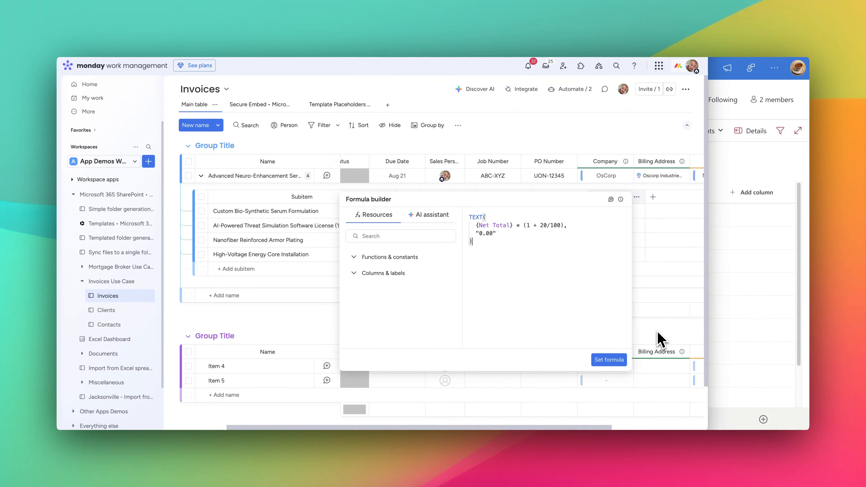
{"action": "left_click", "coordinate": [638, 311]}
Examine the formula behind the subitems' Tax column, leaving it unedited
{"action": "left_click", "coordinate": [580, 197]}
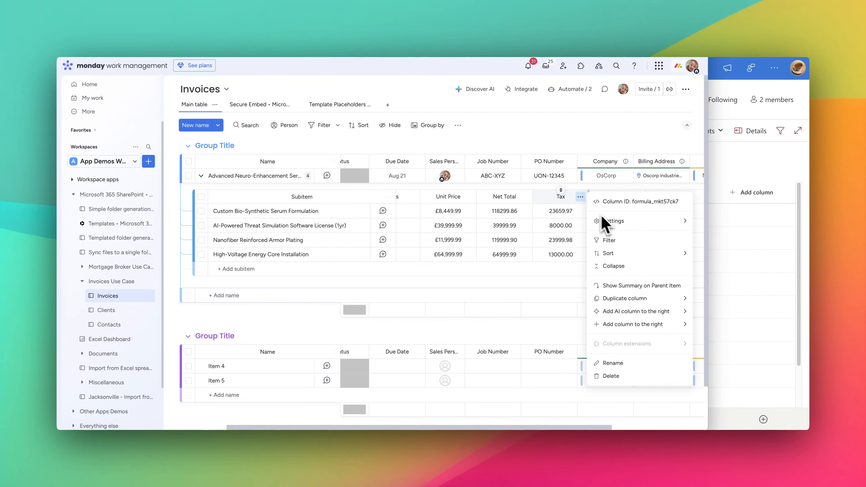
{"action": "mouse_move", "coordinate": [593, 221]}
{"action": "left_click", "coordinate": [561, 226]}
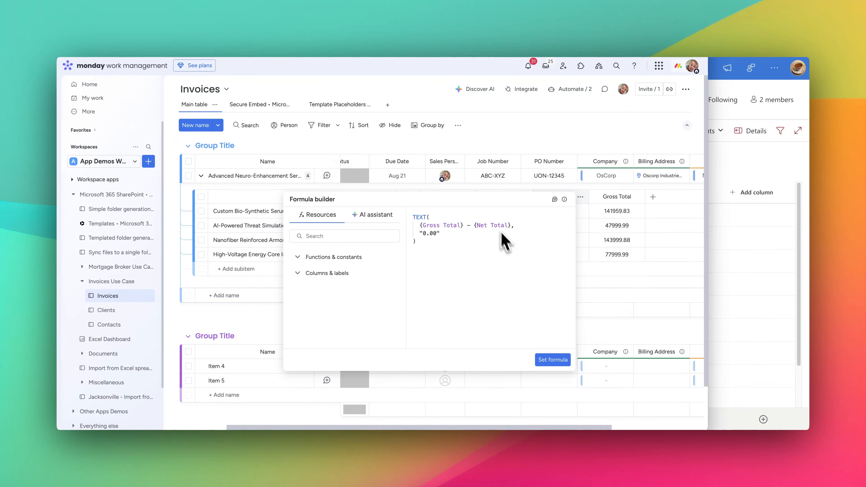
{"action": "left_click", "coordinate": [606, 337]}
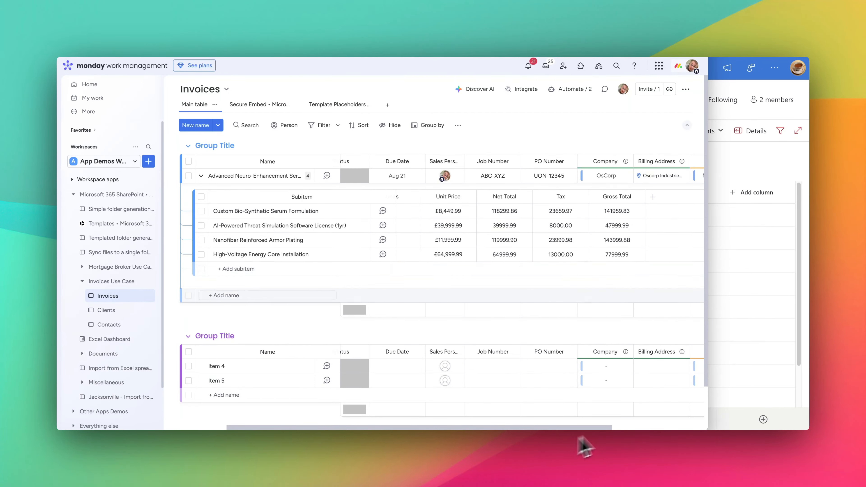
{"action": "scroll", "coordinate": [504, 429], "scroll_direction": "left", "scroll_amount": 5}
{"action": "scroll", "coordinate": [504, 429], "scroll_direction": "left", "scroll_amount": 1}
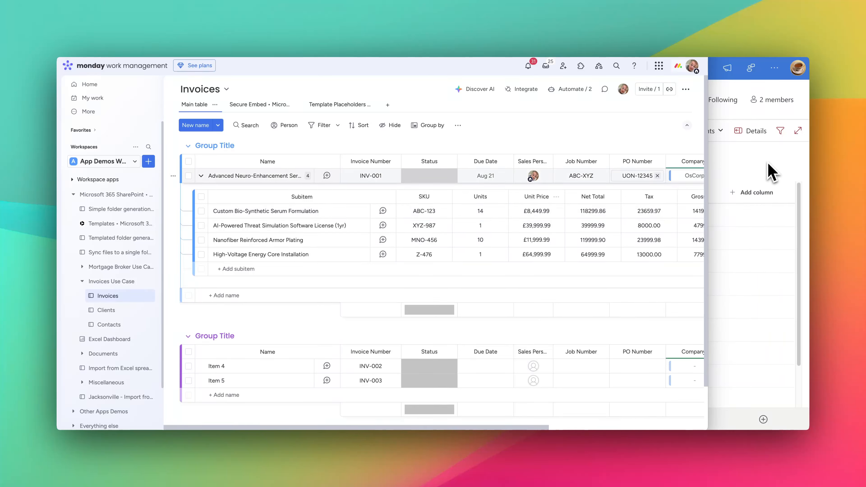
Switch to SharePoint and open the ms-invoice-template-document file from the Templated document generation folder in Word for the web
{"action": "left_click", "coordinate": [762, 170]}
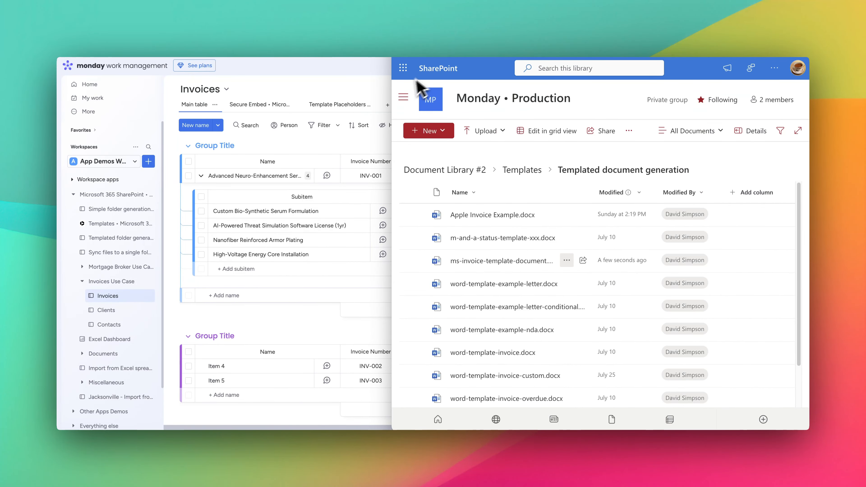
{"action": "left_click", "coordinate": [567, 260]}
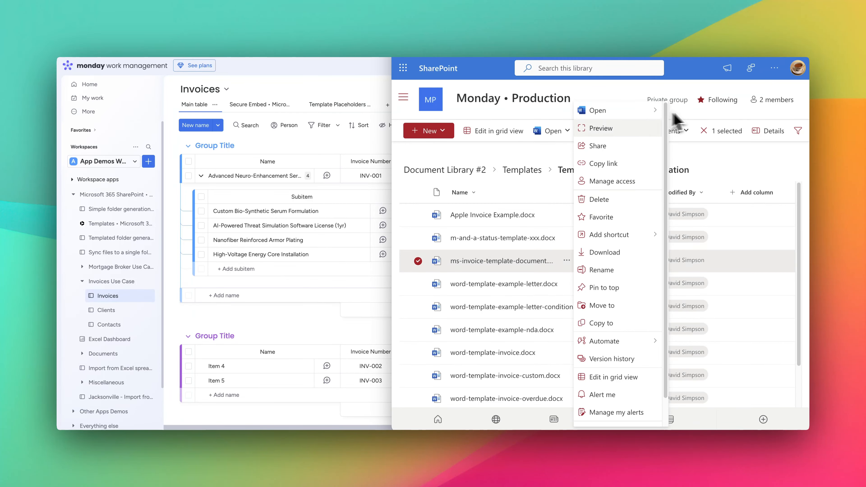
{"action": "mouse_move", "coordinate": [656, 110]}
{"action": "left_click", "coordinate": [701, 114]}
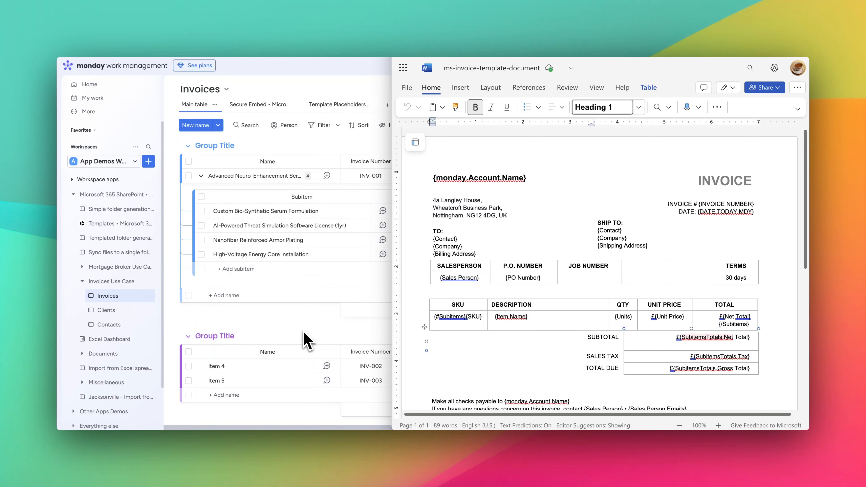
Switch to monday and examine the Invoices board's Template Placeholders view, from the date and account placeholders to the item columns
{"action": "left_click", "coordinate": [173, 97]}
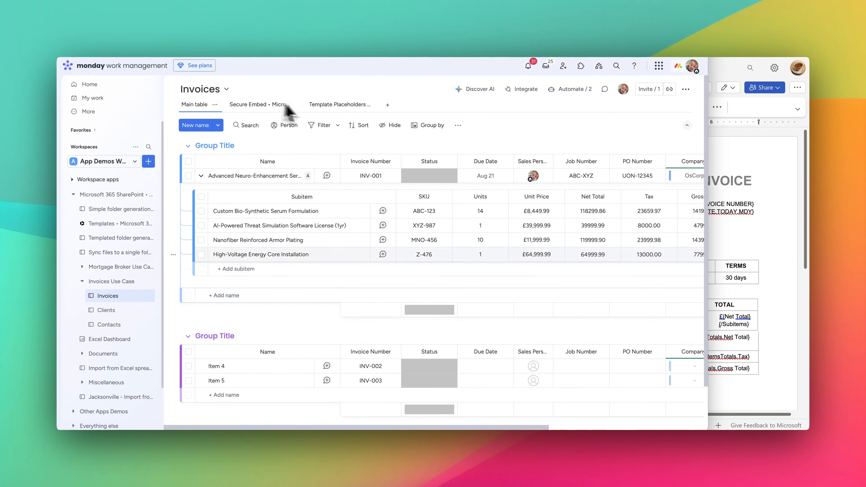
{"action": "left_click", "coordinate": [341, 109]}
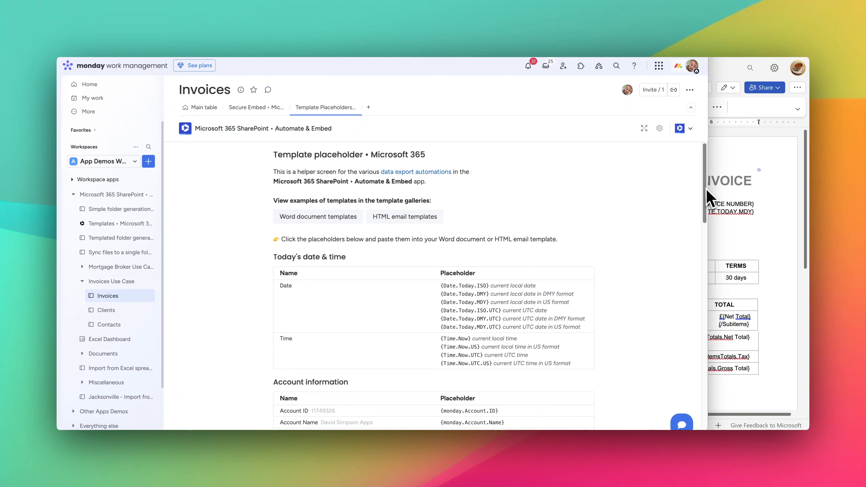
{"action": "scroll", "coordinate": [708, 245], "scroll_direction": "down", "scroll_amount": 3}
{"action": "scroll", "coordinate": [360, 224], "scroll_direction": "down", "scroll_amount": 4}
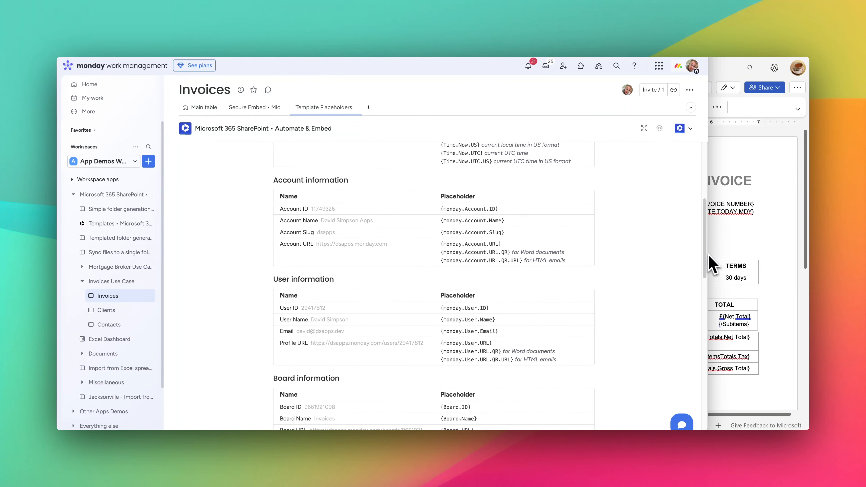
{"action": "scroll", "coordinate": [692, 326], "scroll_direction": "down", "scroll_amount": 8}
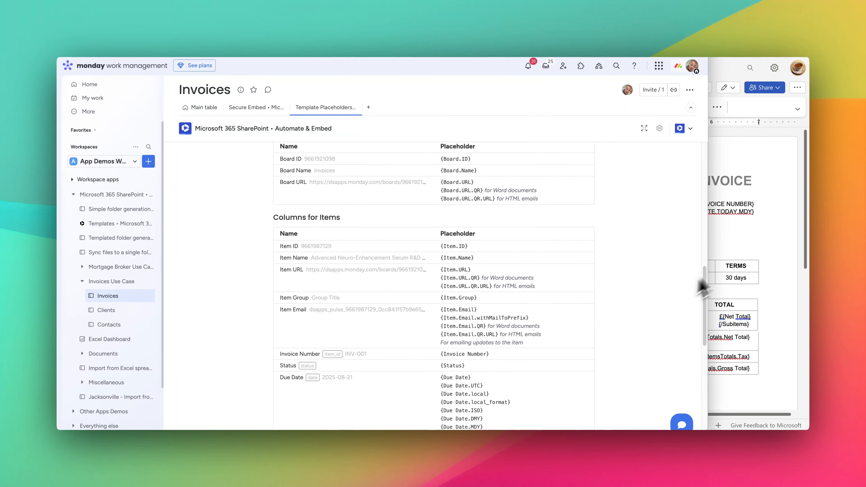
Copy the {Job Number} placeholder and paste it into the empty cell under JOB NUMBER in the Word invoice template
{"action": "left_click", "coordinate": [726, 246]}
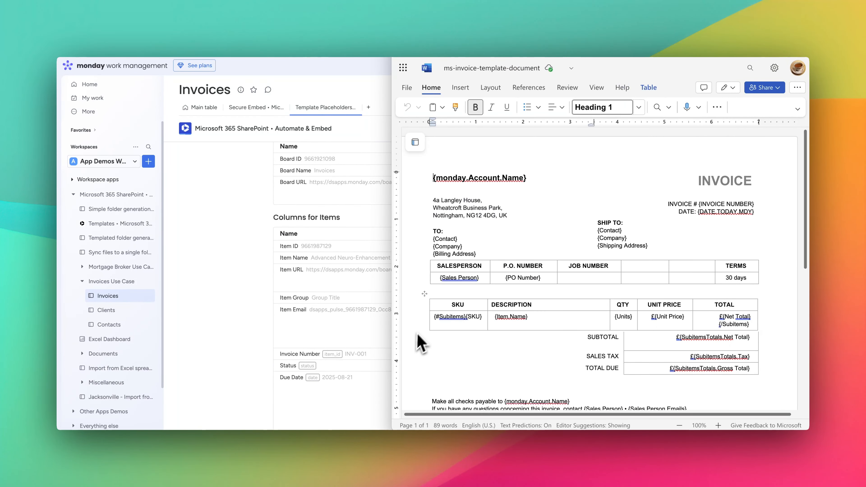
{"action": "left_click", "coordinate": [451, 324]}
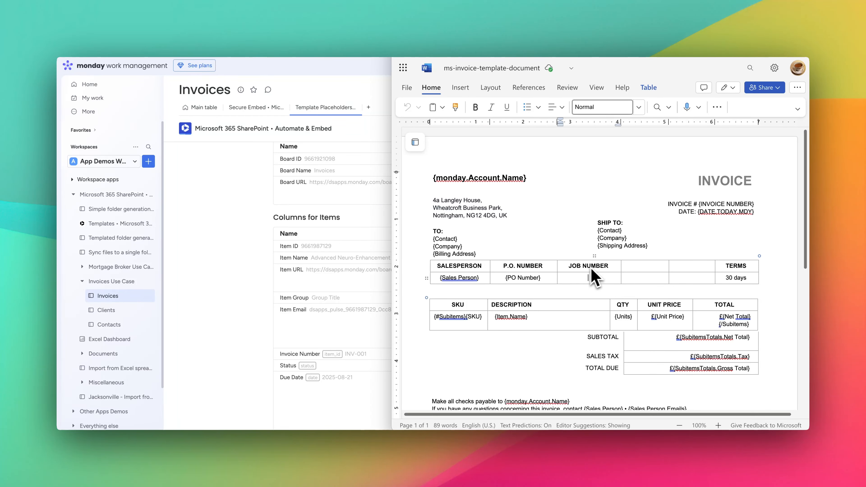
{"action": "left_click", "coordinate": [339, 322]}
{"action": "scroll", "coordinate": [539, 336], "scroll_direction": "down", "scroll_amount": 5}
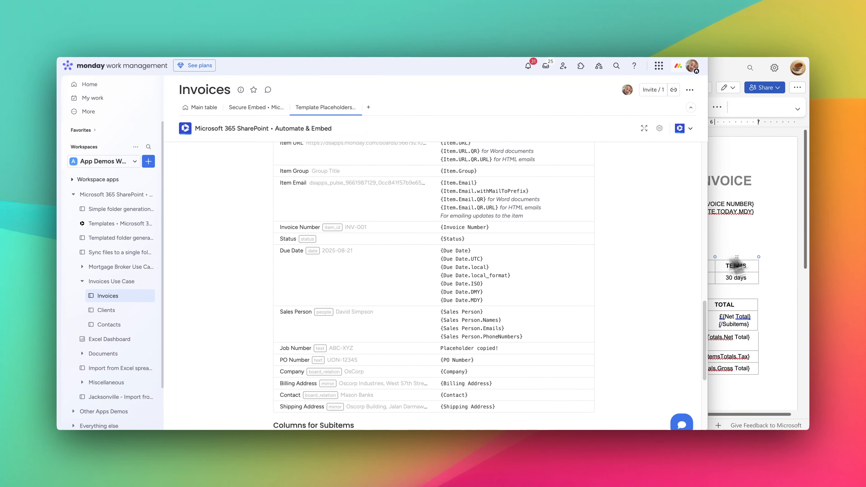
{"action": "left_click", "coordinate": [599, 281]}
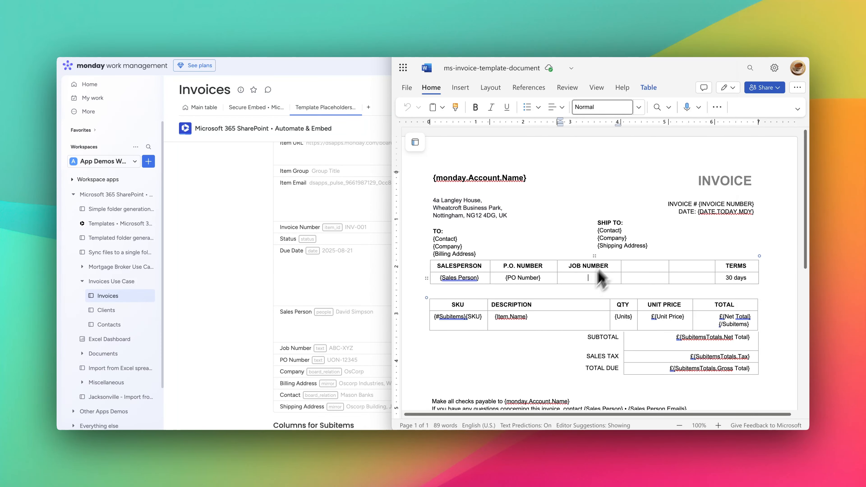
{"action": "right_click", "coordinate": [599, 280]}
{"action": "left_click", "coordinate": [641, 109]}
{"action": "left_click", "coordinate": [563, 125]}
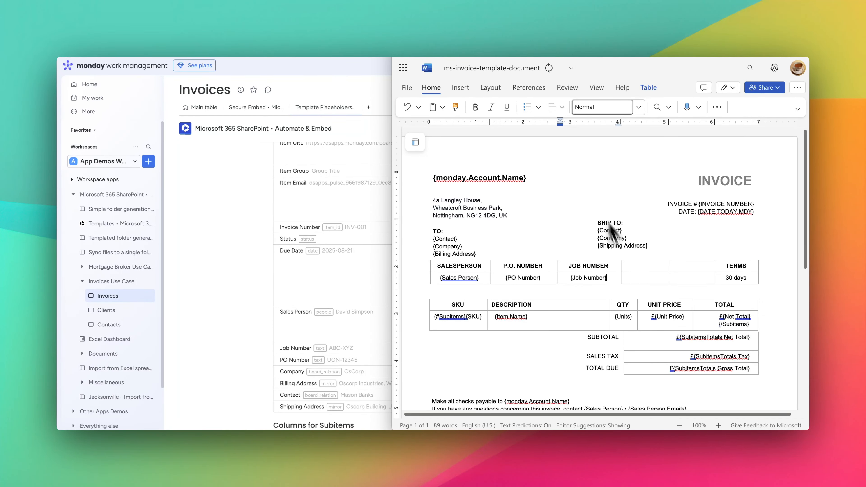
Copy the {Due Date.MDY} placeholder from the item columns in monday's Template Placeholders view
{"action": "left_click", "coordinate": [221, 316]}
{"action": "scroll", "coordinate": [402, 359], "scroll_direction": "down", "scroll_amount": 2}
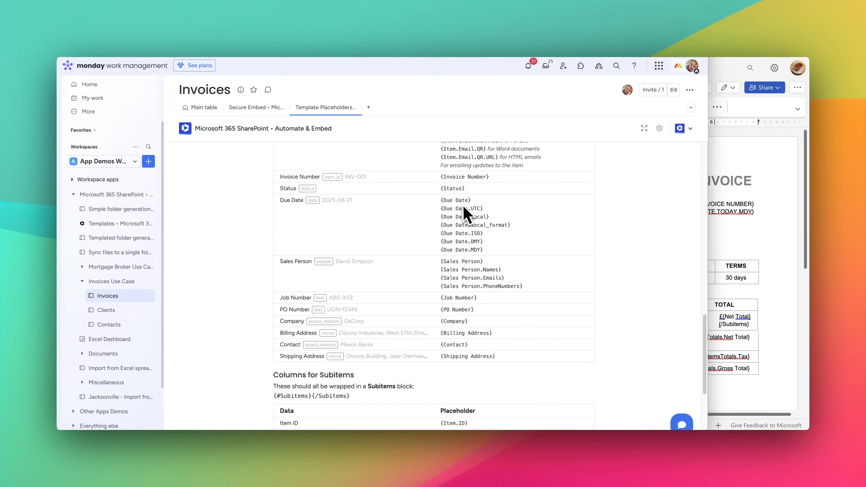
{"action": "left_click", "coordinate": [742, 276]}
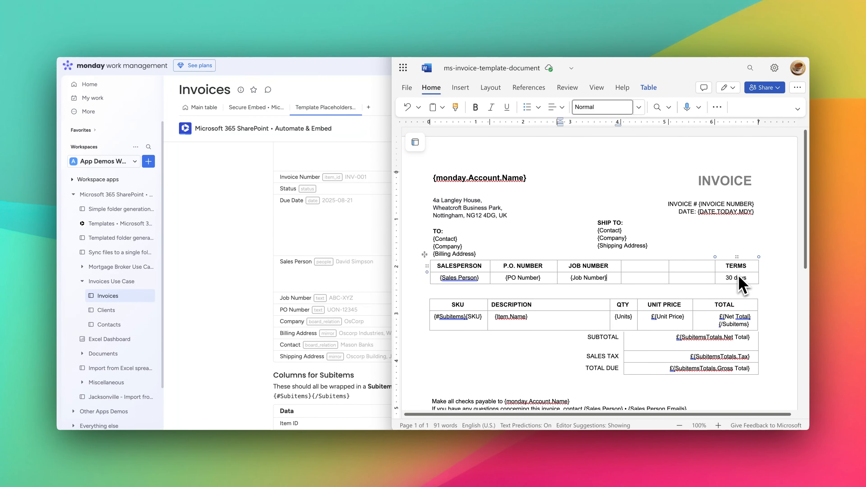
{"action": "left_click", "coordinate": [216, 247]}
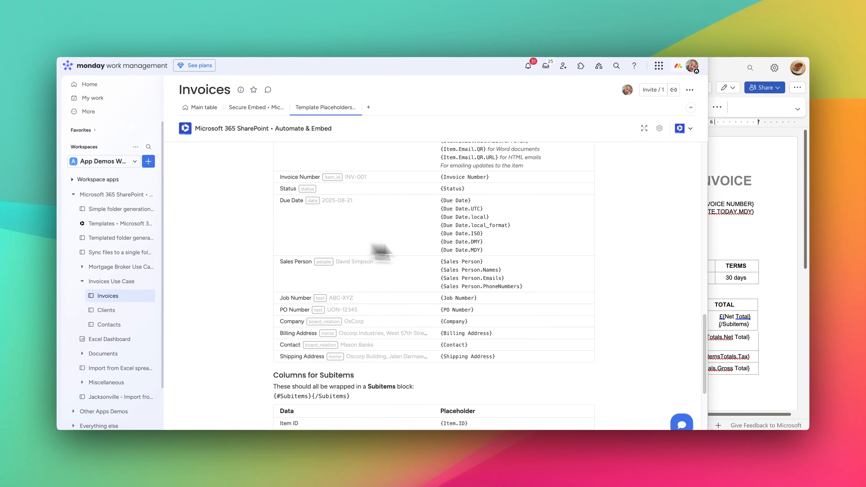
{"action": "left_click", "coordinate": [470, 251]}
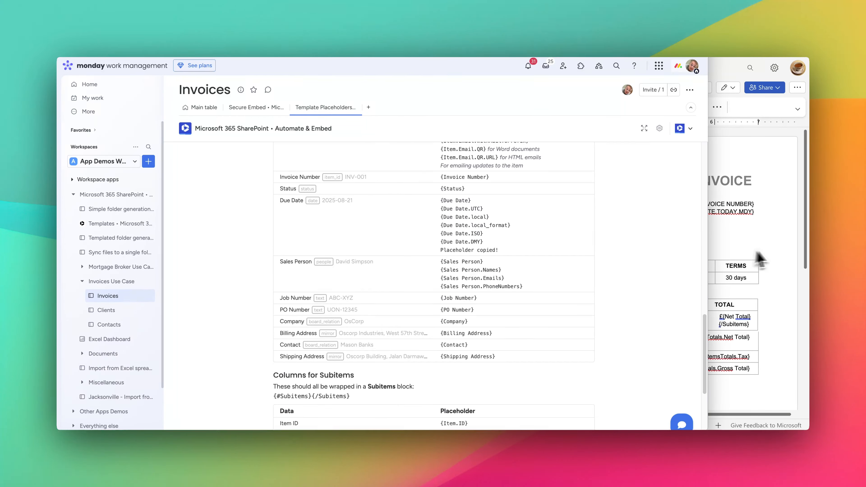
In the Word invoice template, change the TERMS header to DUE DATE and replace the cell below it with {Due Date.MDY}
{"action": "left_click", "coordinate": [744, 267]}
{"action": "double_click", "coordinate": [734, 269]}
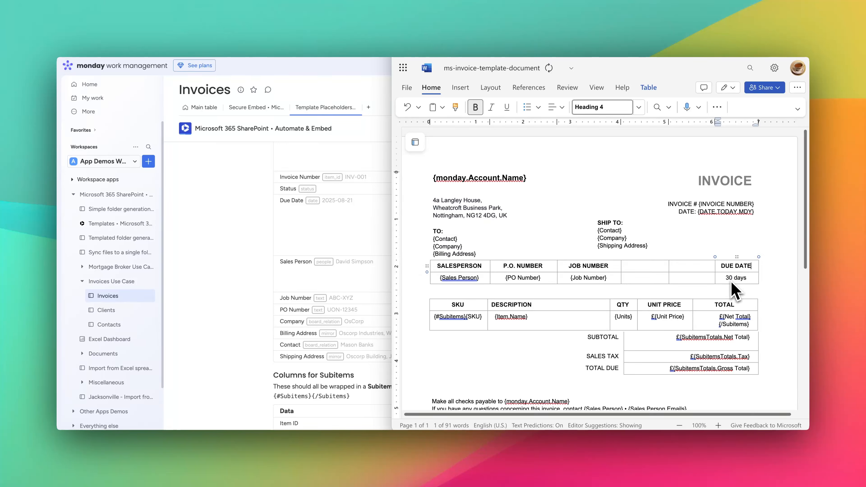
{"action": "left_click", "coordinate": [747, 282]}
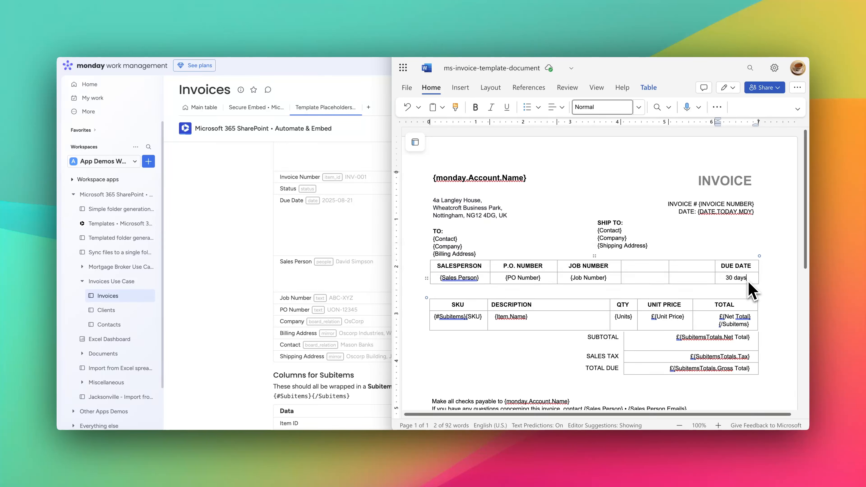
{"action": "key", "text": "BackSpace"}
{"action": "type", "text": "{Due Date.MDY}"}
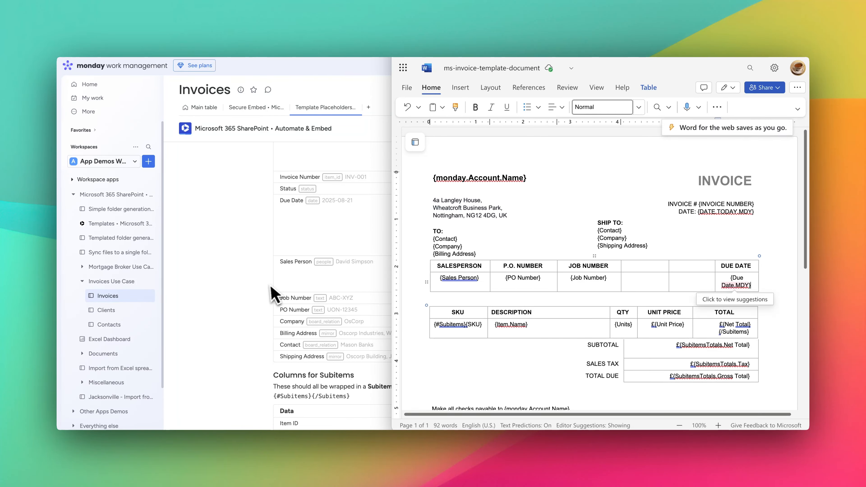
Copy the invoice template's file name, ms-invoice-template-document, from the Word document's file details
{"action": "left_click", "coordinate": [507, 74]}
{"action": "left_click_drag", "start_coordinate": [422, 112], "coordinate": [479, 145]}
{"action": "key", "text": "super+c"}
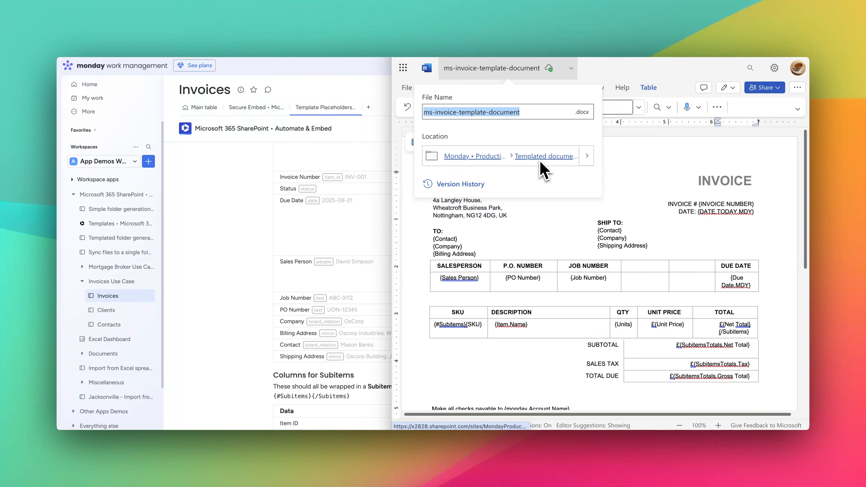
Switch to monday and examine the Invoices board's automation that creates a SharePoint folder when an item is created
{"action": "left_click", "coordinate": [238, 263]}
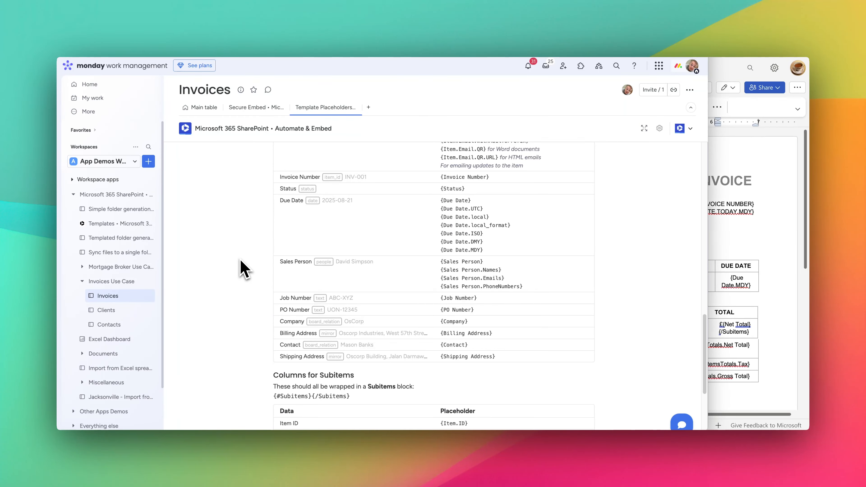
{"action": "left_click", "coordinate": [201, 110]}
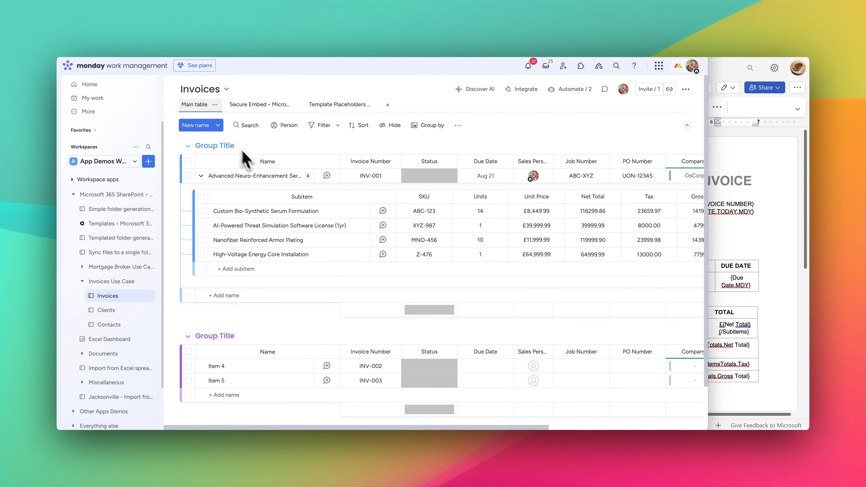
{"action": "left_click", "coordinate": [576, 95]}
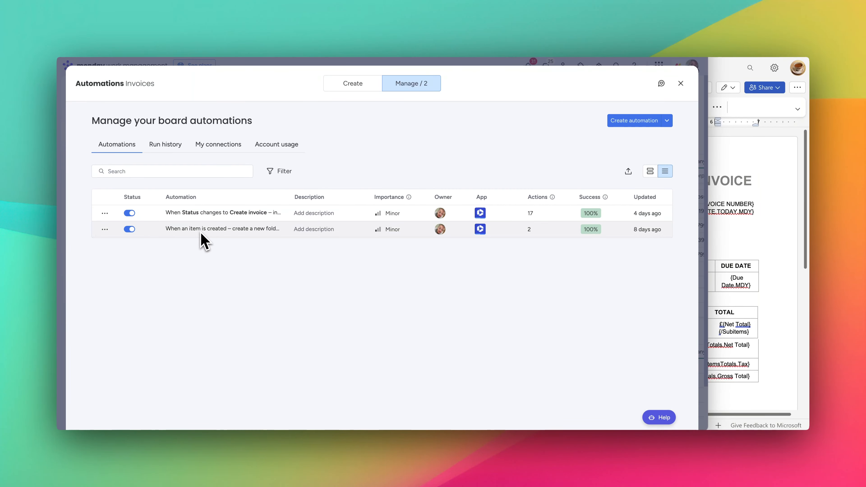
{"action": "left_click", "coordinate": [207, 232]}
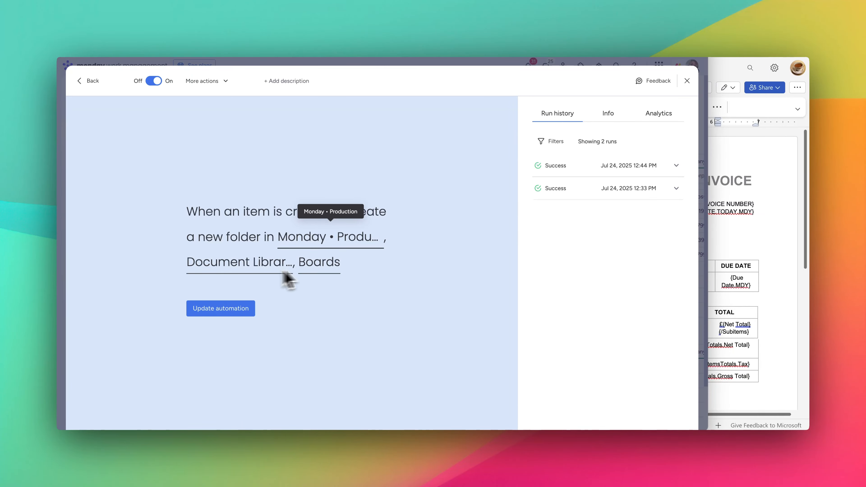
{"action": "left_click", "coordinate": [687, 81]}
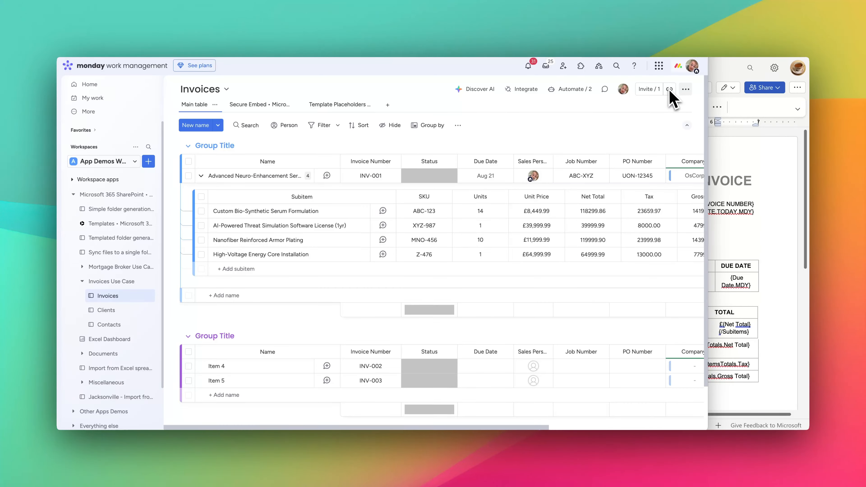
Add an item named xxx to the first group of the Invoices board and check its SharePoint folder on the item page
{"action": "left_click", "coordinate": [274, 302]}
{"action": "type", "text": "xxx"}
{"action": "key", "text": "Return"}
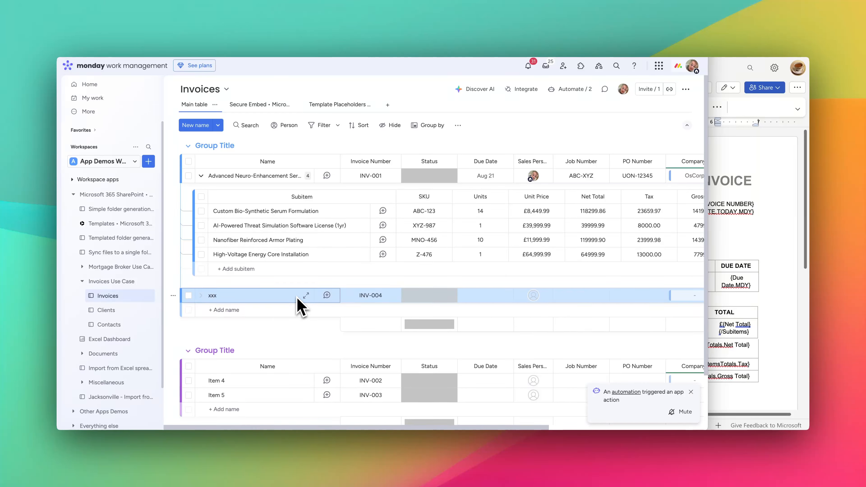
{"action": "left_click", "coordinate": [306, 295]}
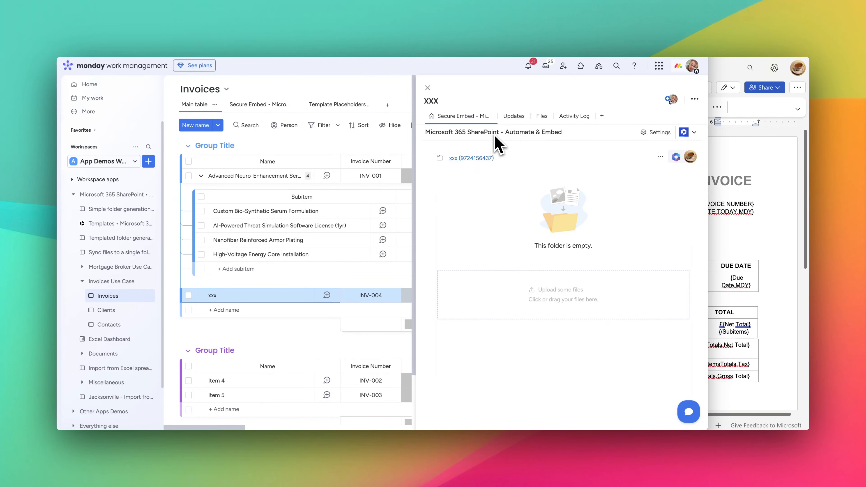
{"action": "left_click", "coordinate": [428, 88]}
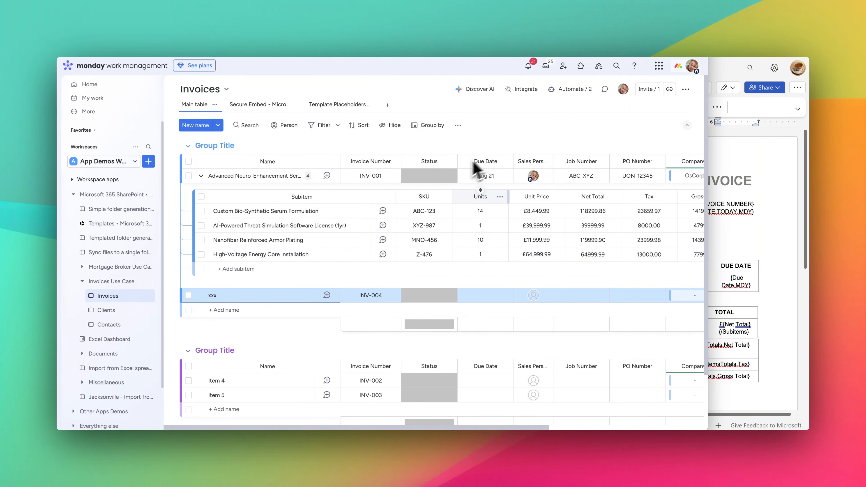
Check the Status labels for INV-001, and turn off the existing automation for Status changing to Create invoice
{"action": "left_click", "coordinate": [436, 177]}
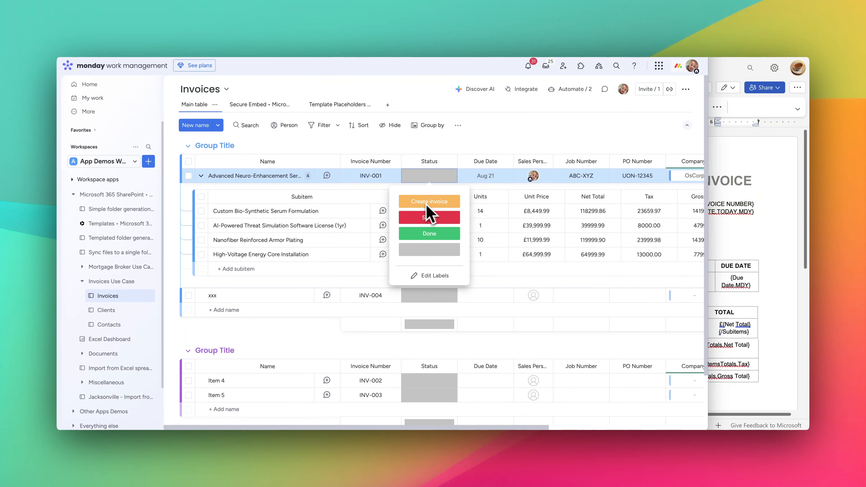
{"action": "left_click", "coordinate": [545, 133]}
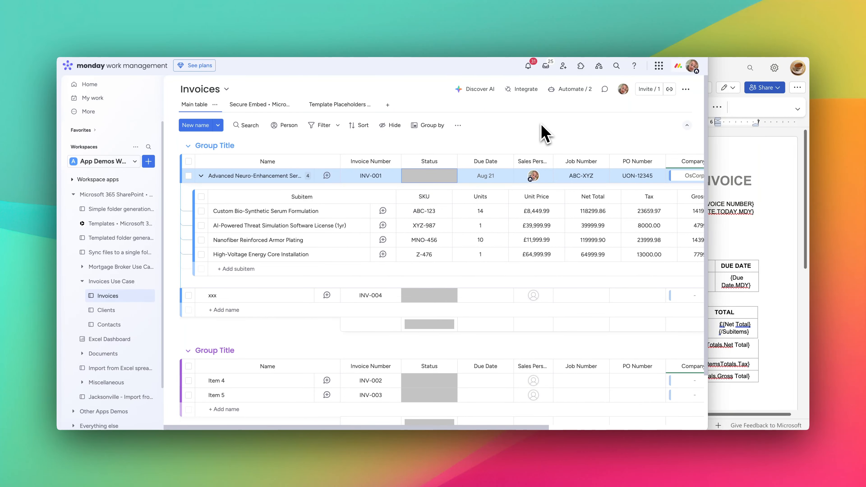
{"action": "left_click", "coordinate": [577, 94]}
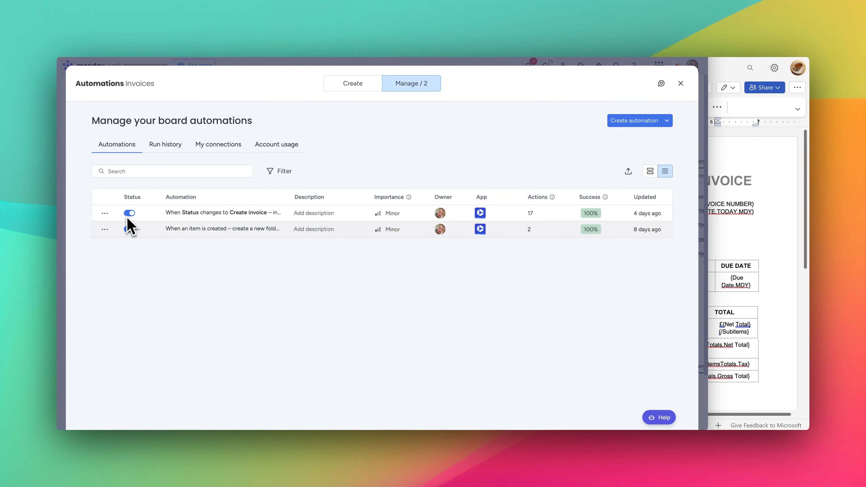
{"action": "left_click", "coordinate": [130, 214]}
Search automations for 365 and start the Microsoft 365 SharePoint recipe that saves a document from a template when a status changes
{"action": "left_click", "coordinate": [358, 87]}
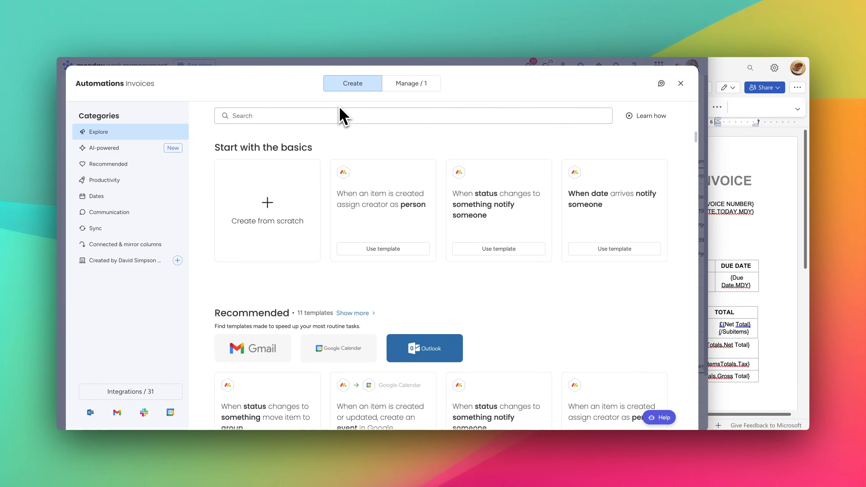
{"action": "left_click", "coordinate": [342, 116]}
{"action": "type", "text": "365"}
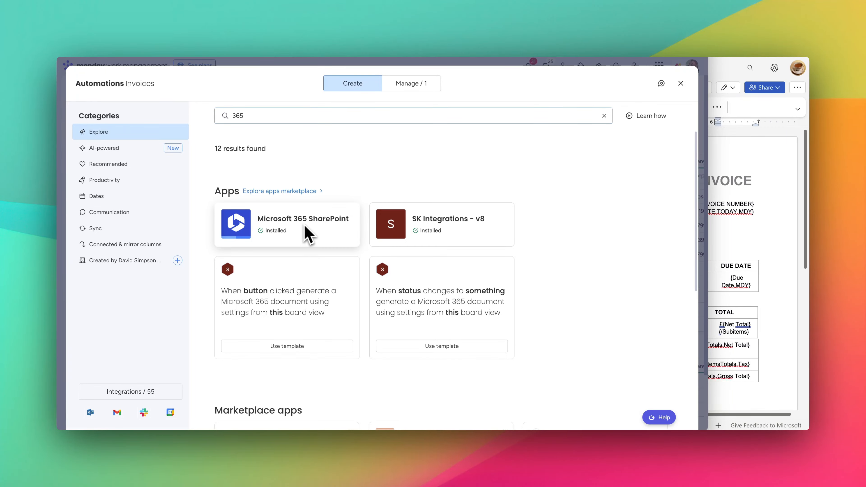
{"action": "left_click", "coordinate": [306, 232]}
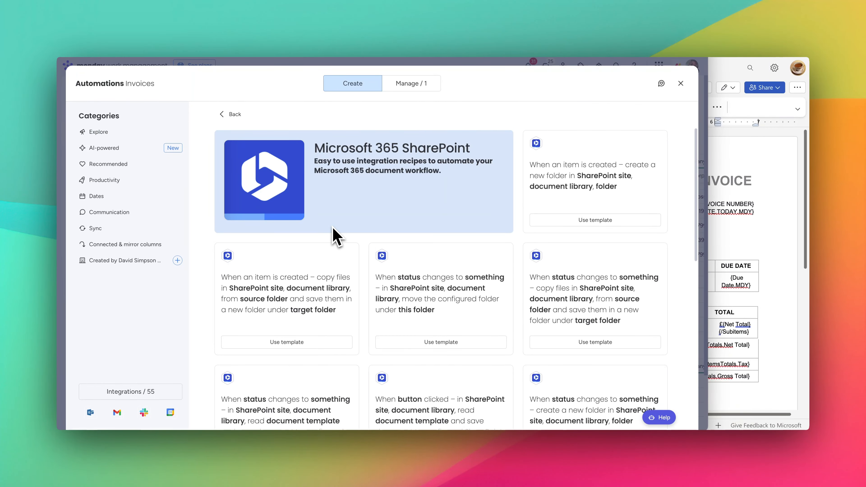
{"action": "scroll", "coordinate": [335, 235], "scroll_direction": "down", "scroll_amount": 4}
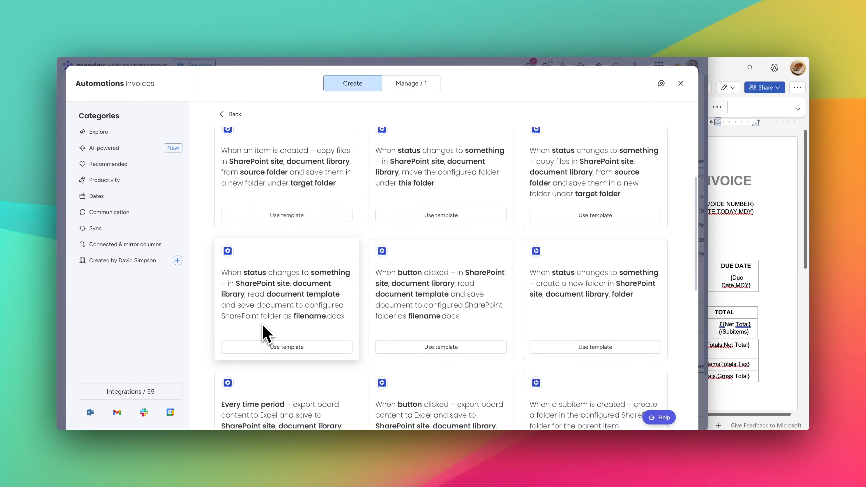
{"action": "left_click", "coordinate": [297, 347]}
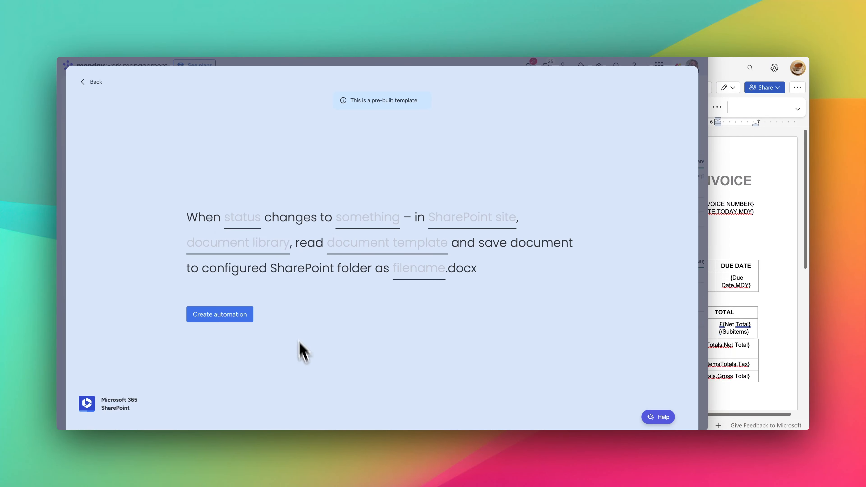
Set the automation's trigger to the Status column changing to Create invoice
{"action": "left_click", "coordinate": [273, 258]}
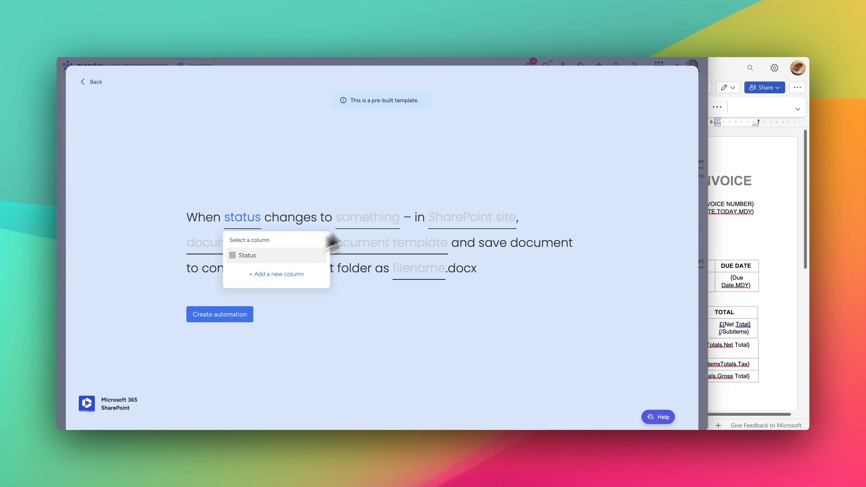
{"action": "left_click", "coordinate": [382, 221]}
{"action": "left_click", "coordinate": [372, 273]}
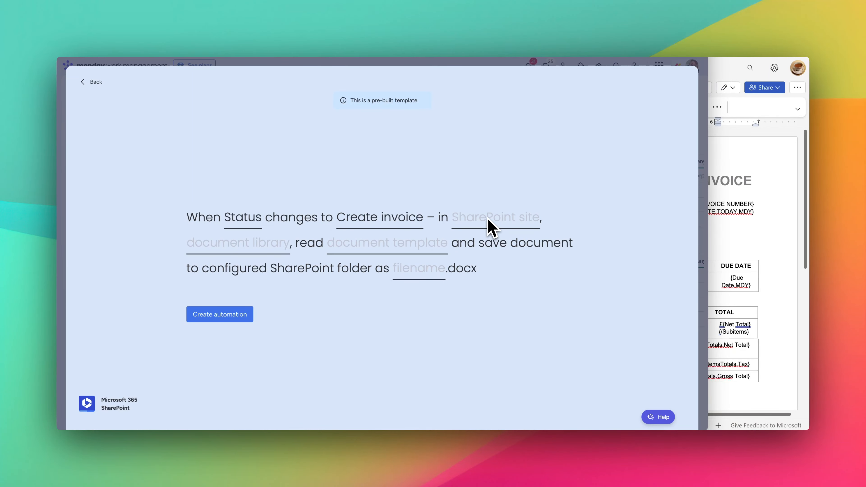
Set the automation's SharePoint site to Monday • Production and its document library to Document Library #2
{"action": "left_click", "coordinate": [490, 221]}
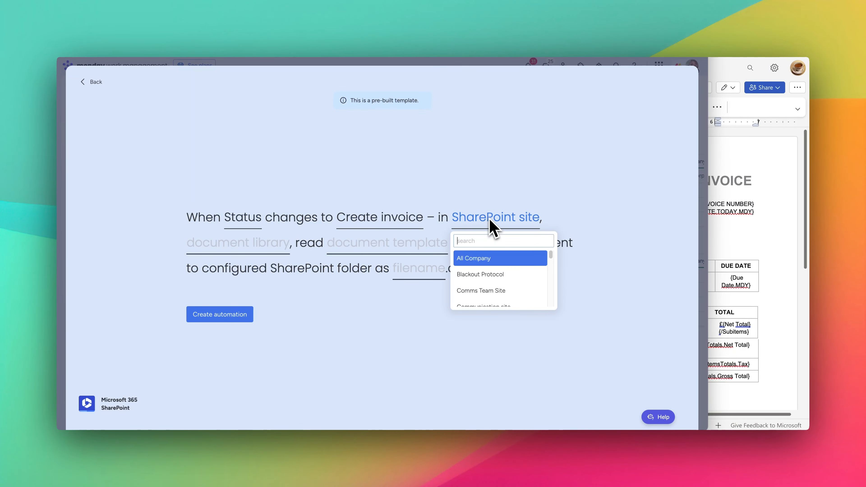
{"action": "type", "text": "monday"}
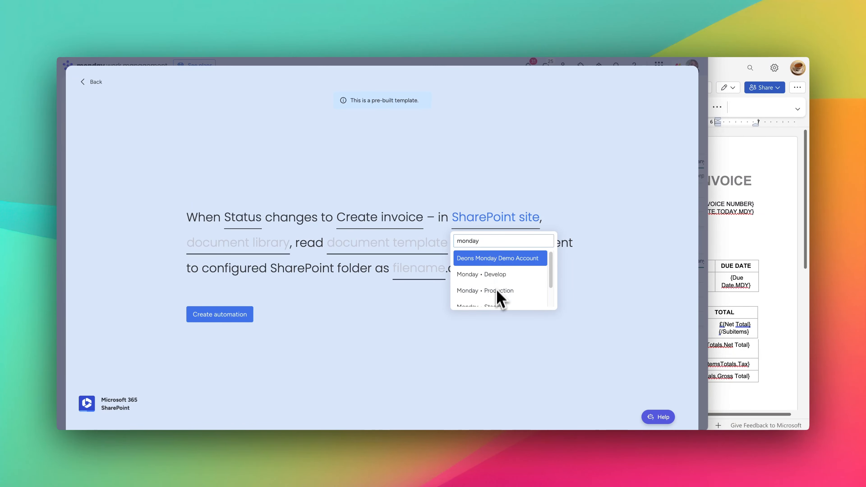
{"action": "left_click", "coordinate": [498, 295]}
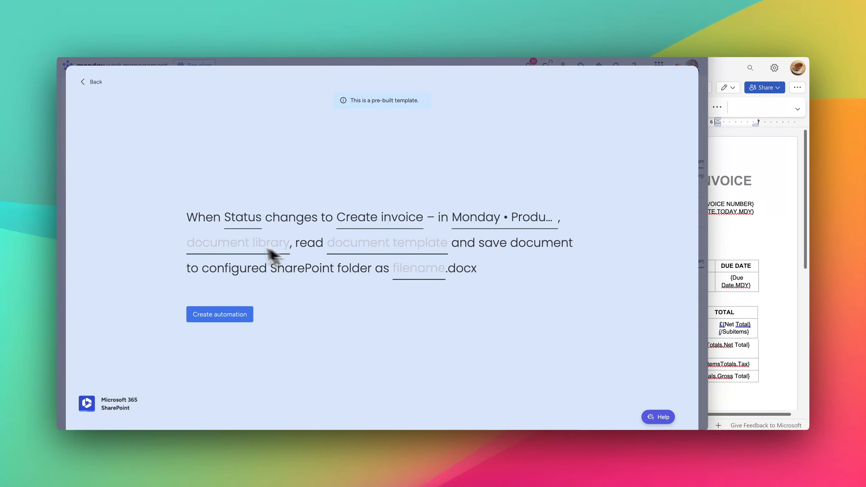
{"action": "left_click", "coordinate": [237, 245]}
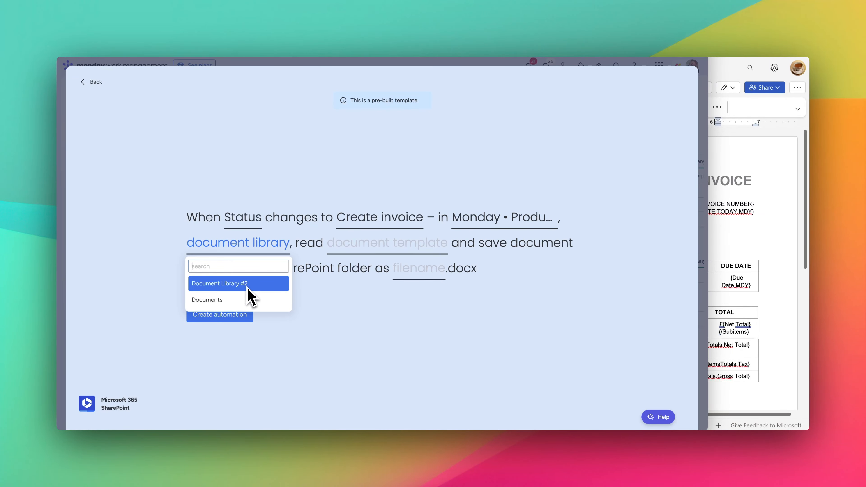
{"action": "left_click", "coordinate": [247, 284]}
Choose ms-invoice-template-document.docx as the document template, set the filename to invoice-output, create the automation and return to the board
{"action": "left_click", "coordinate": [358, 249]}
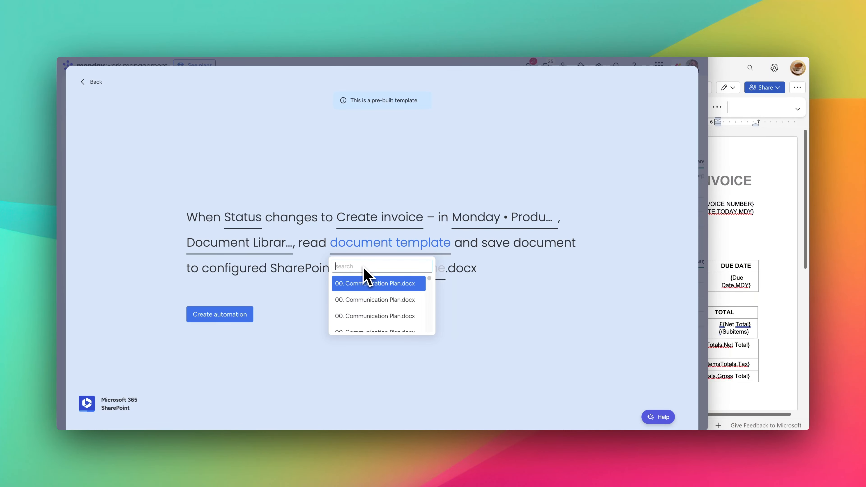
{"action": "key", "text": "super+v"}
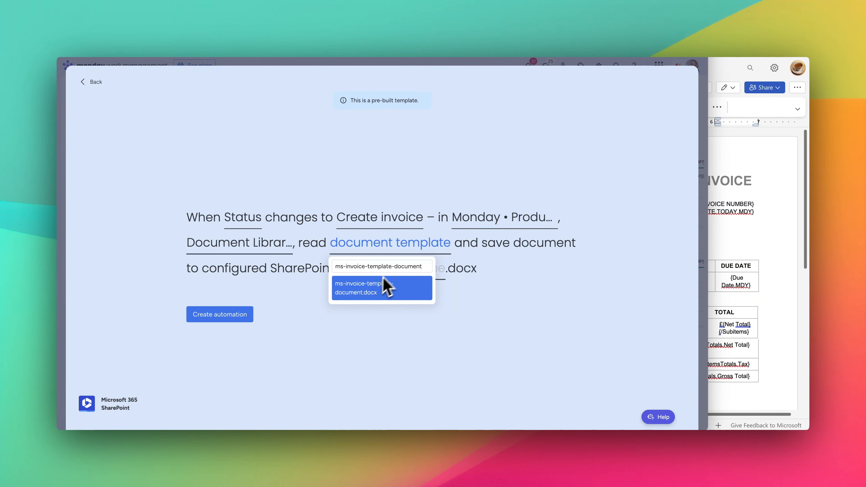
{"action": "left_click", "coordinate": [384, 285]}
{"action": "left_click", "coordinate": [396, 269]}
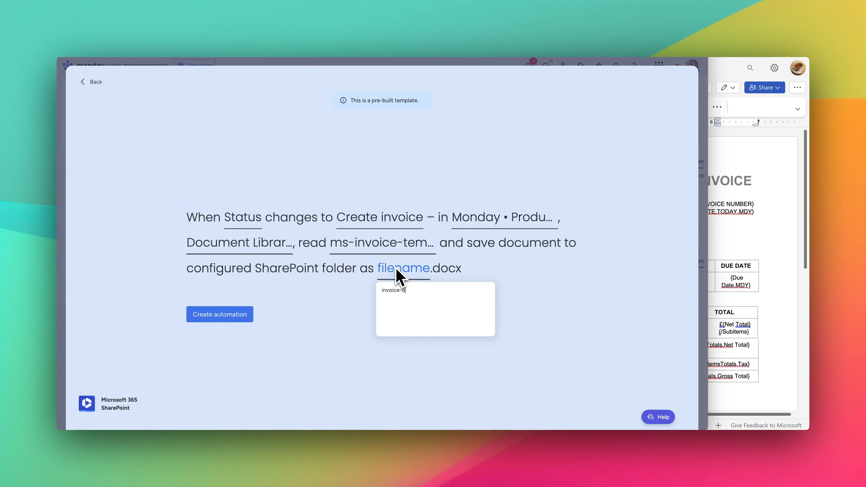
{"action": "type", "text": "invoice-output"}
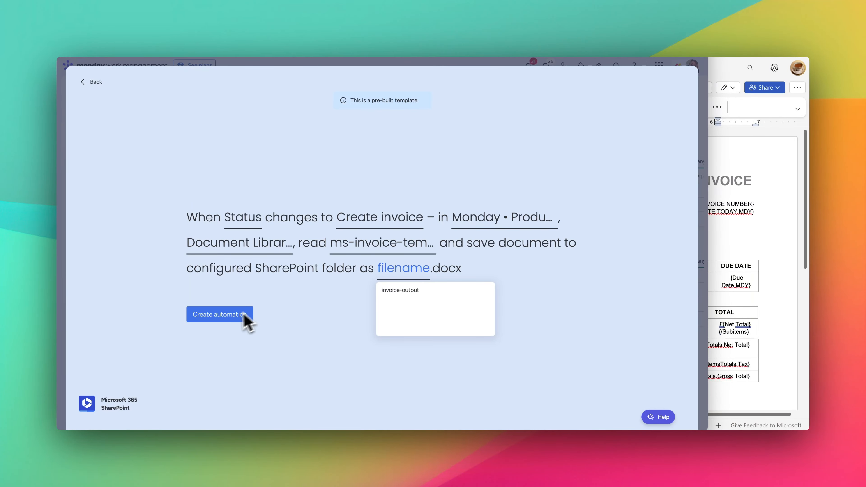
{"action": "left_click", "coordinate": [217, 315]}
{"action": "key", "text": "Escape"}
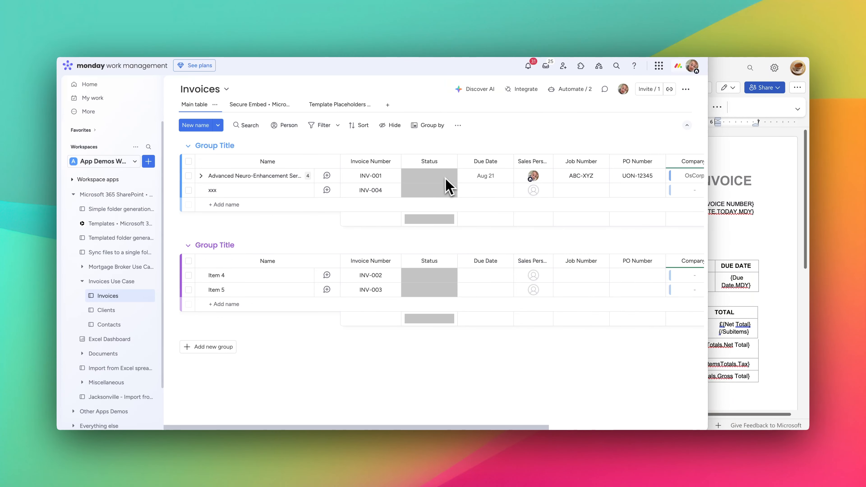
Set the Status of INV-001 to Create invoice and open the generated invoice-output.docx from the item's SharePoint files
{"action": "left_click", "coordinate": [444, 178]}
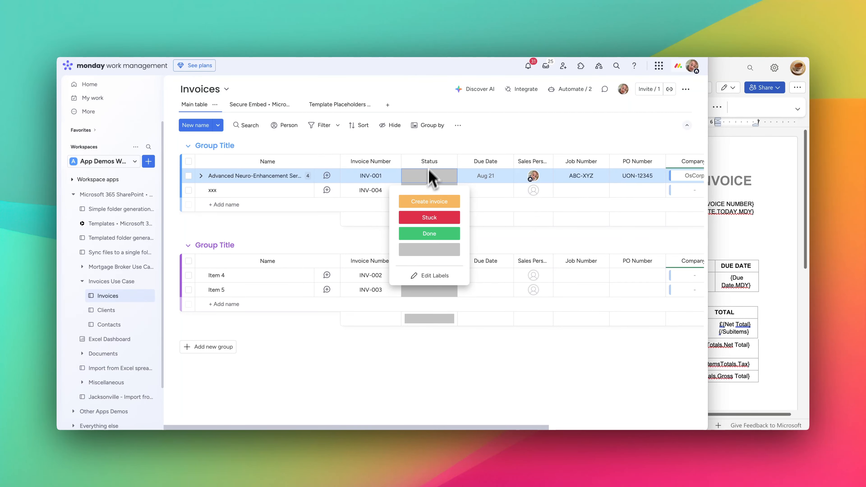
{"action": "left_click", "coordinate": [427, 204]}
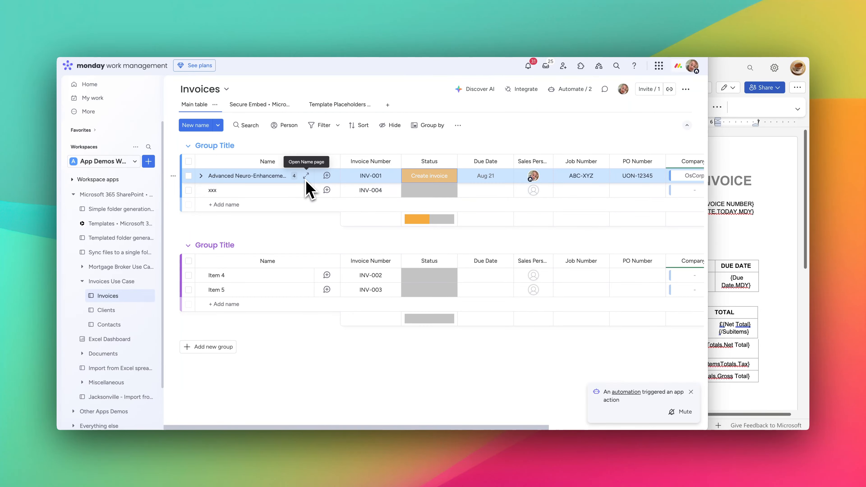
{"action": "left_click", "coordinate": [307, 177]}
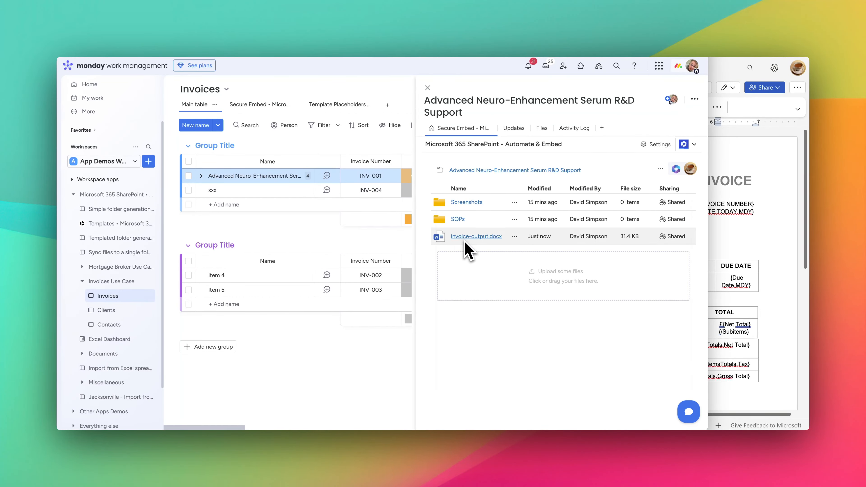
{"action": "left_click", "coordinate": [475, 237]}
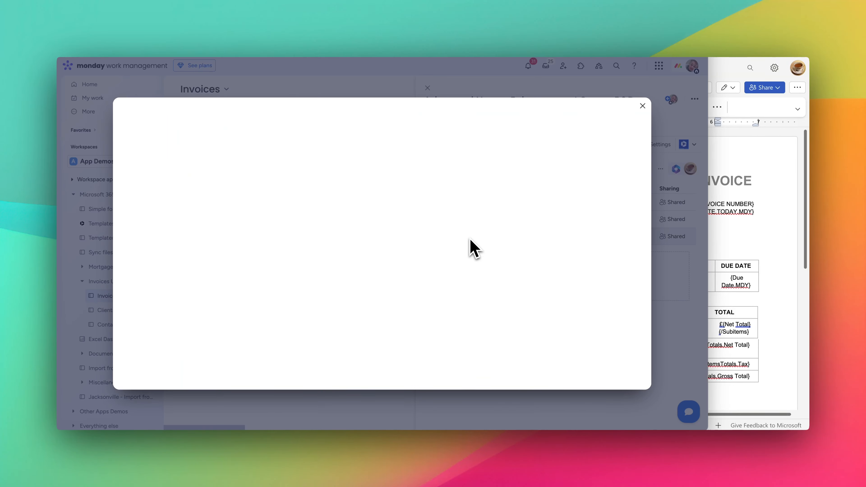